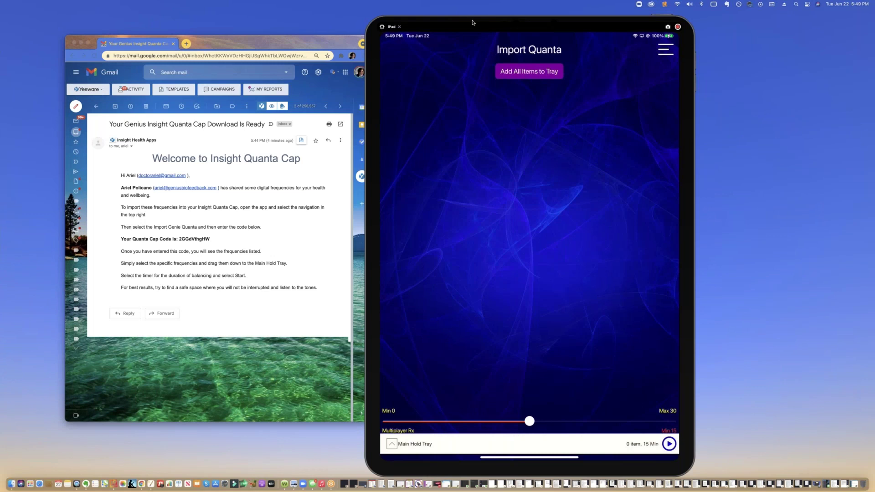
Step: Bring up the Insight Quanta Cap main menu beside the welcome email's Quanta Cap code
left_click_drag(481, 28, 504, 27)
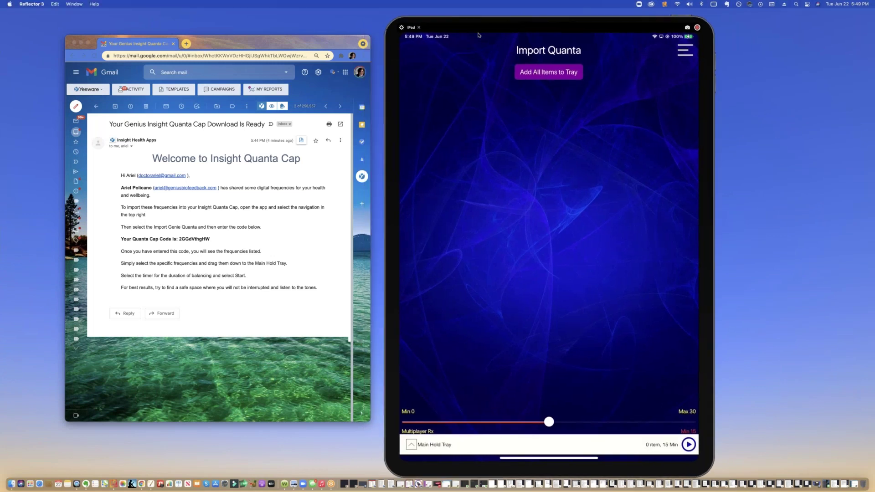
left_click(342, 43)
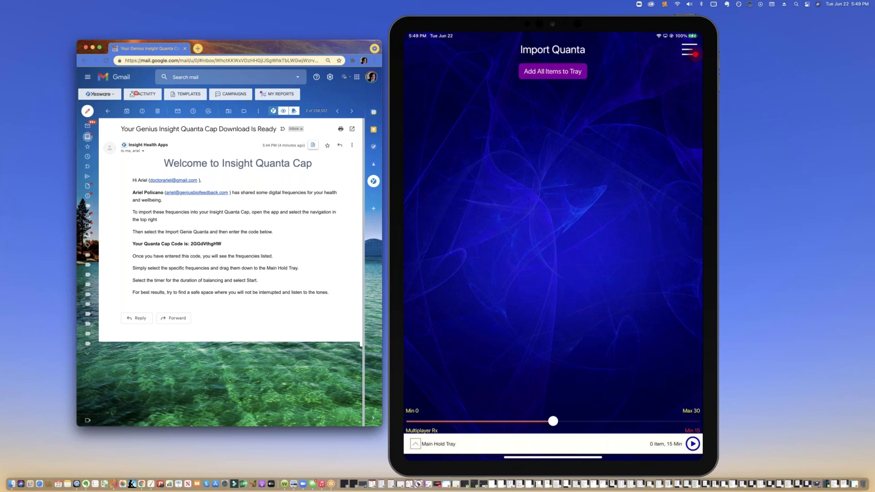
left_click(694, 55)
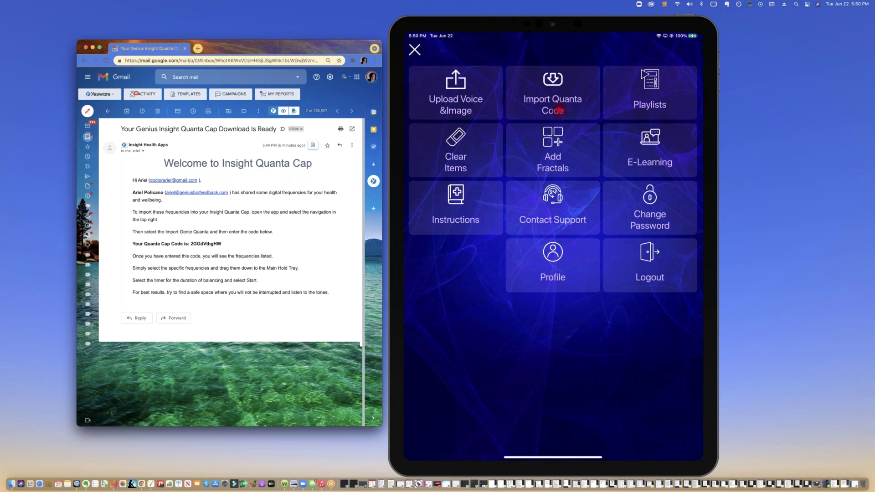
left_click(558, 111)
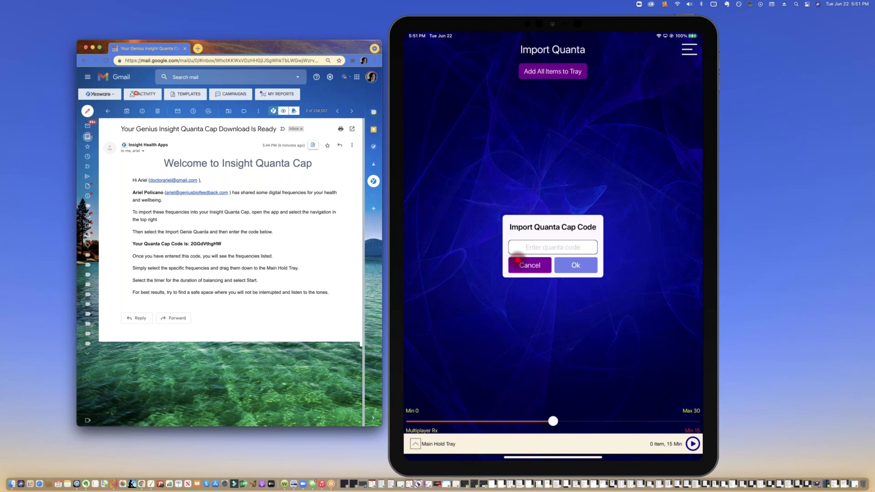
left_click(518, 257)
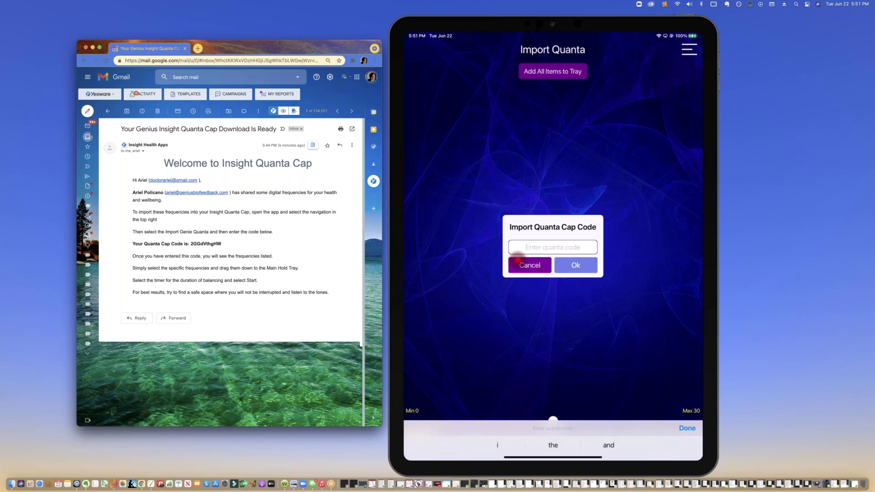
key("Return")
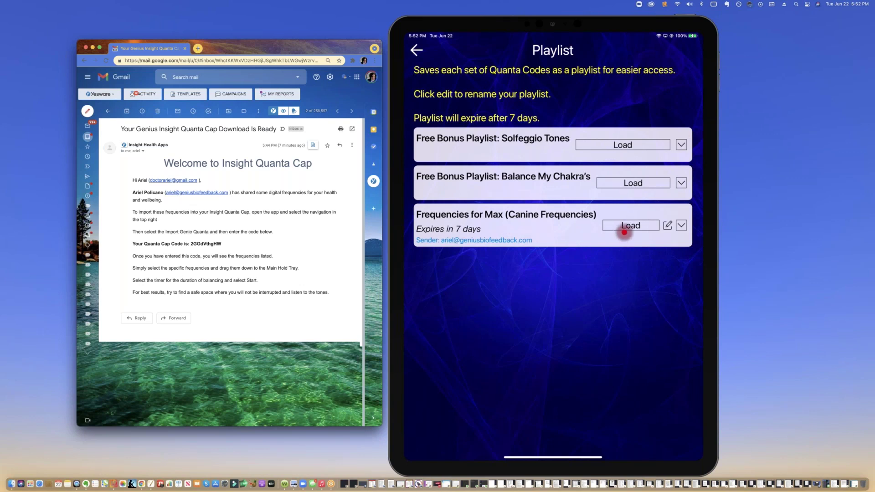
Step: Load the canine playlist and add all four items (15 minutes) to the Main Hold Tray
left_click(624, 233)
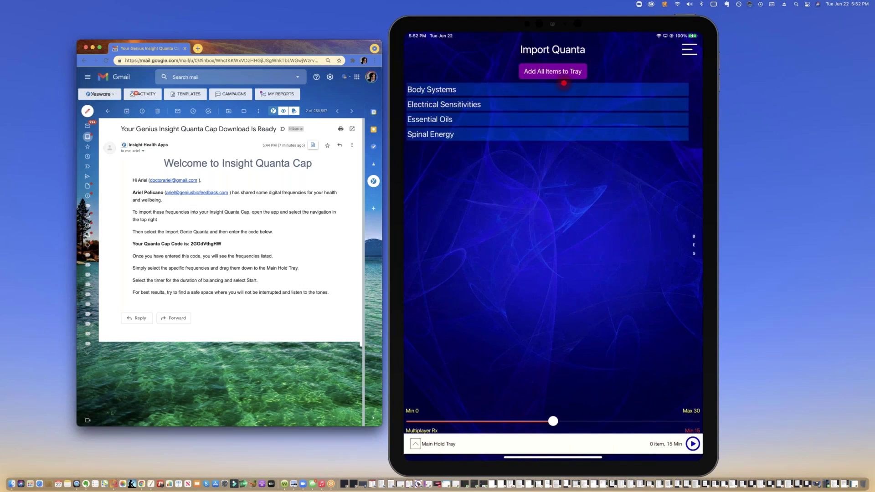
left_click(563, 83)
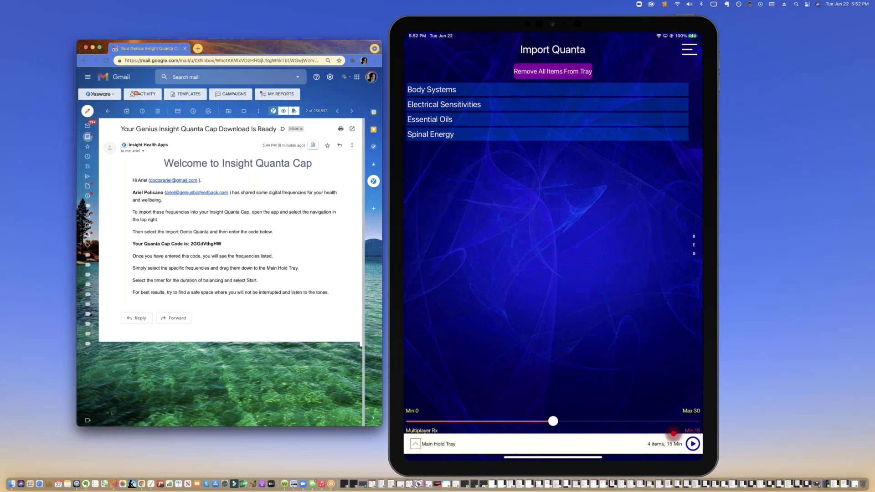
left_click(693, 444)
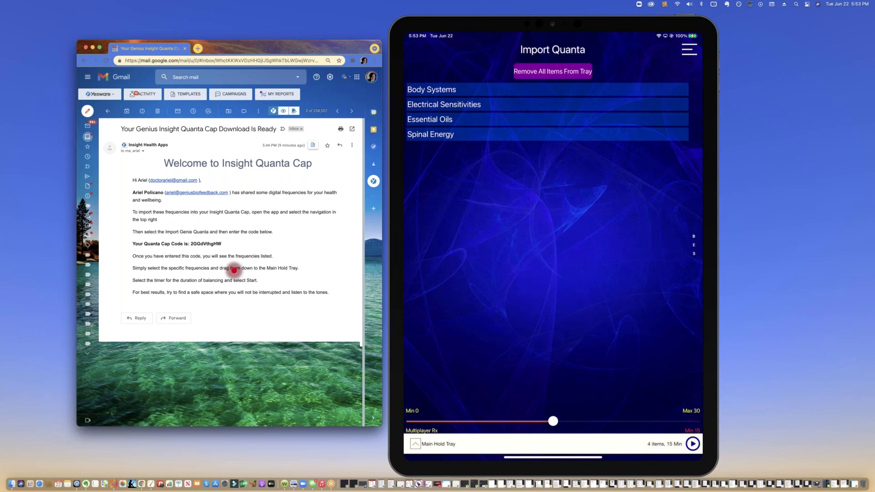
left_click(688, 49)
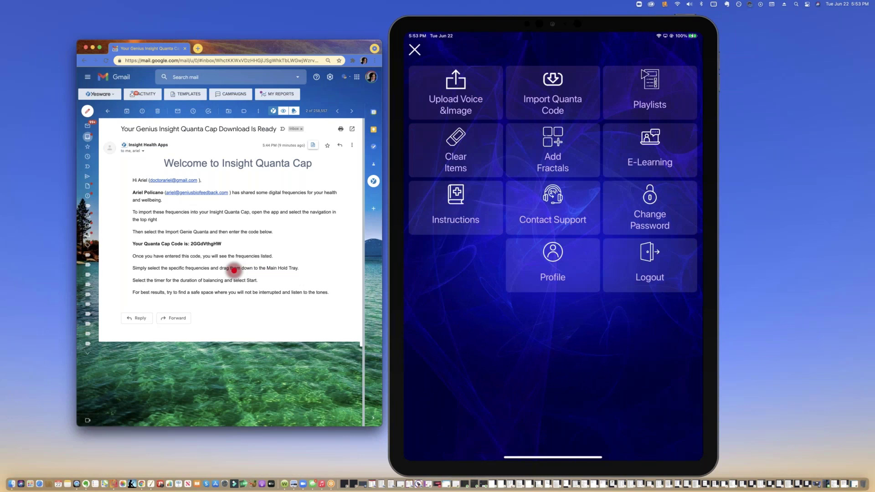
left_click(649, 92)
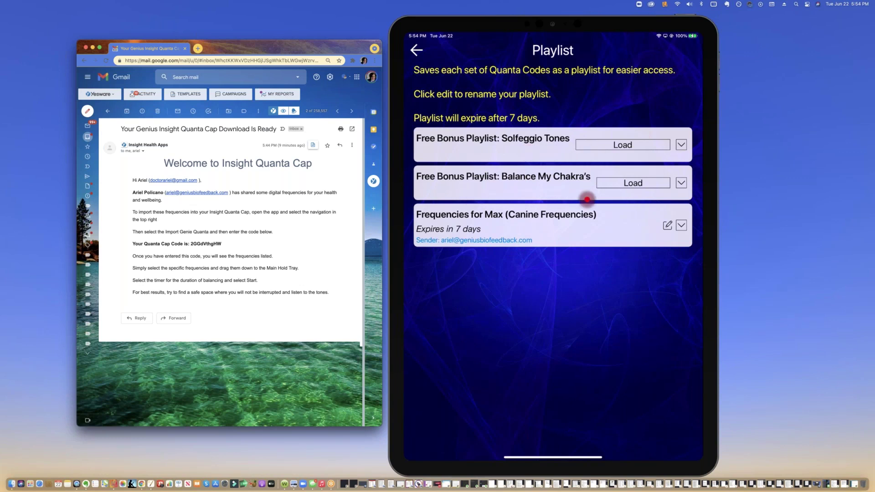
left_click(506, 229)
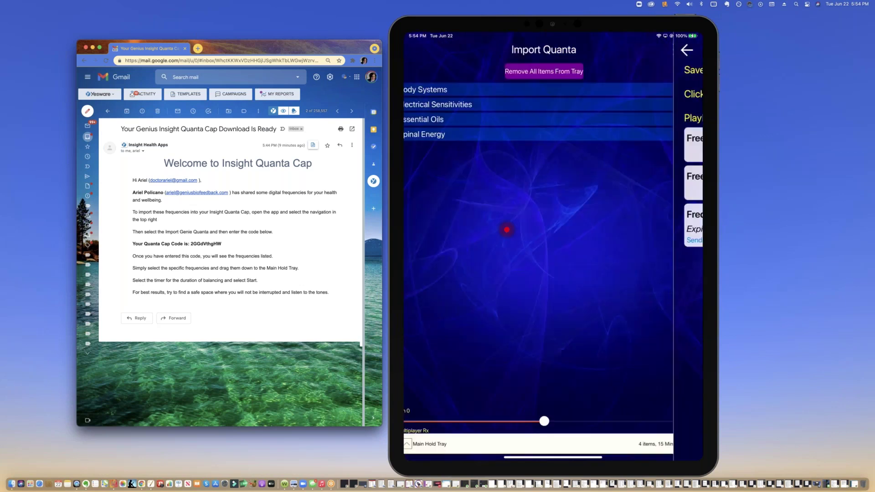